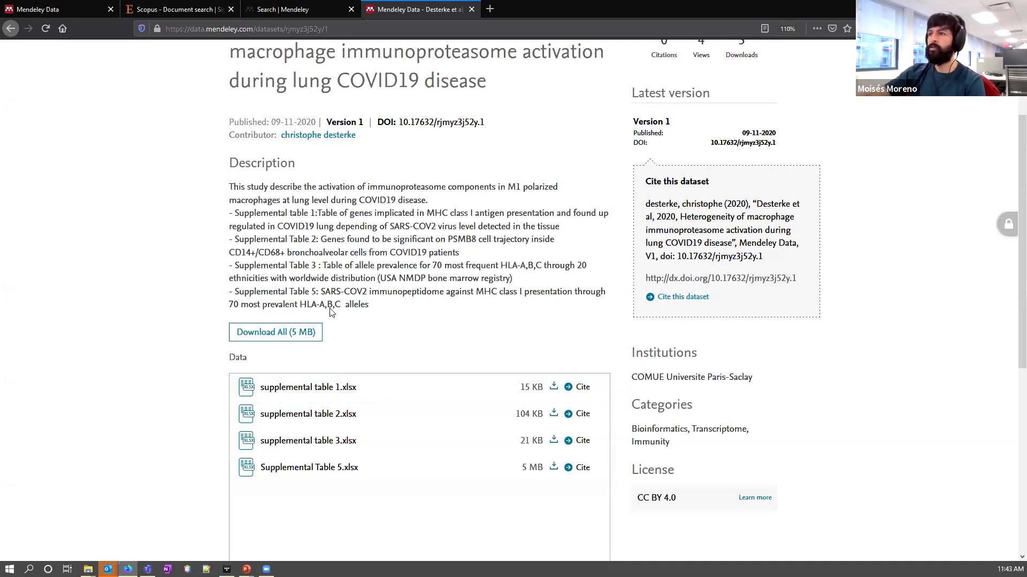
left_click(553, 387)
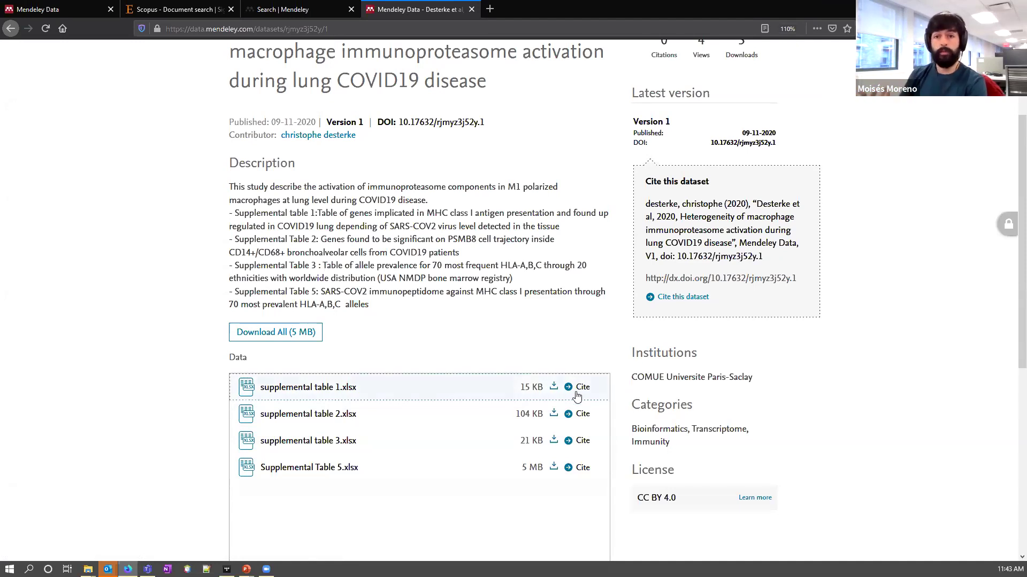
scroll(802, 418, "down", 2)
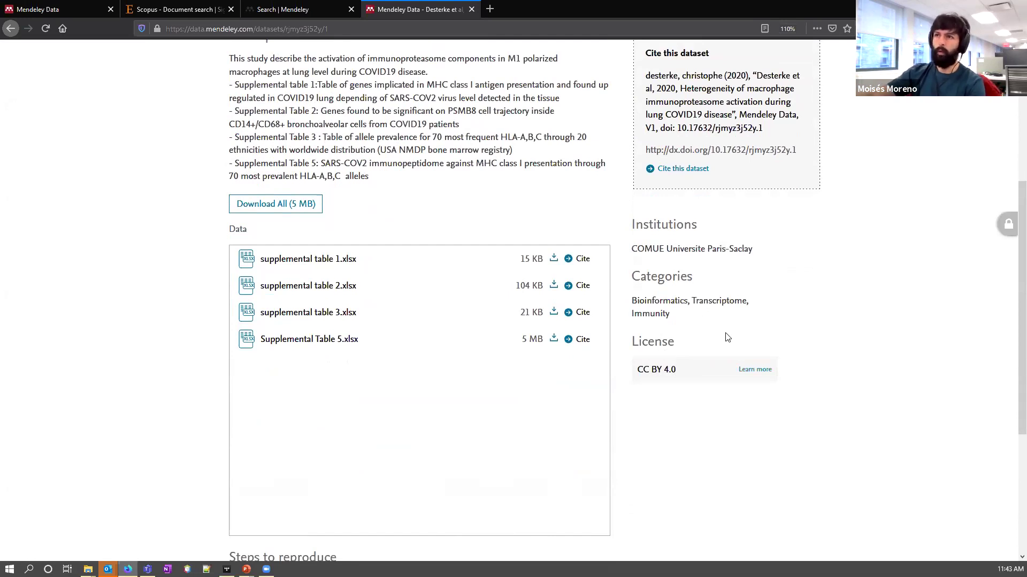
Create a new dataset named "Elsevier Live" from your own list of datasets.
scroll(727, 337, "up", 5)
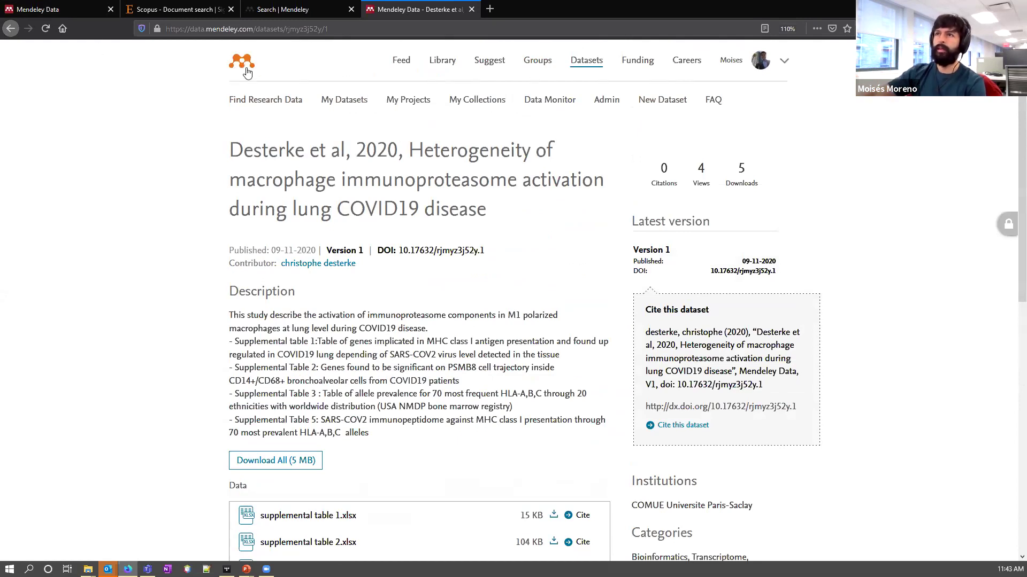
left_click(348, 105)
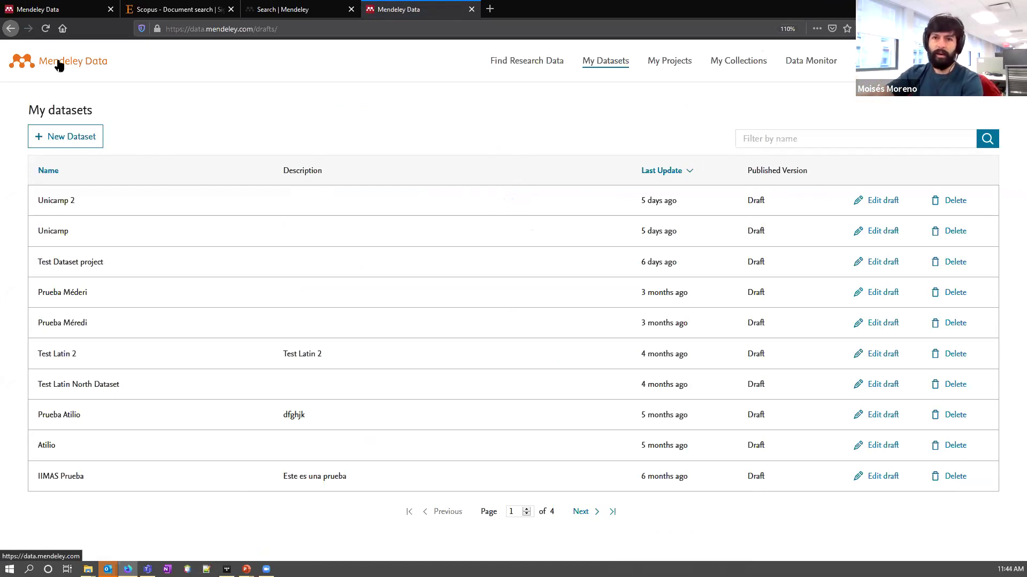
left_click(80, 145)
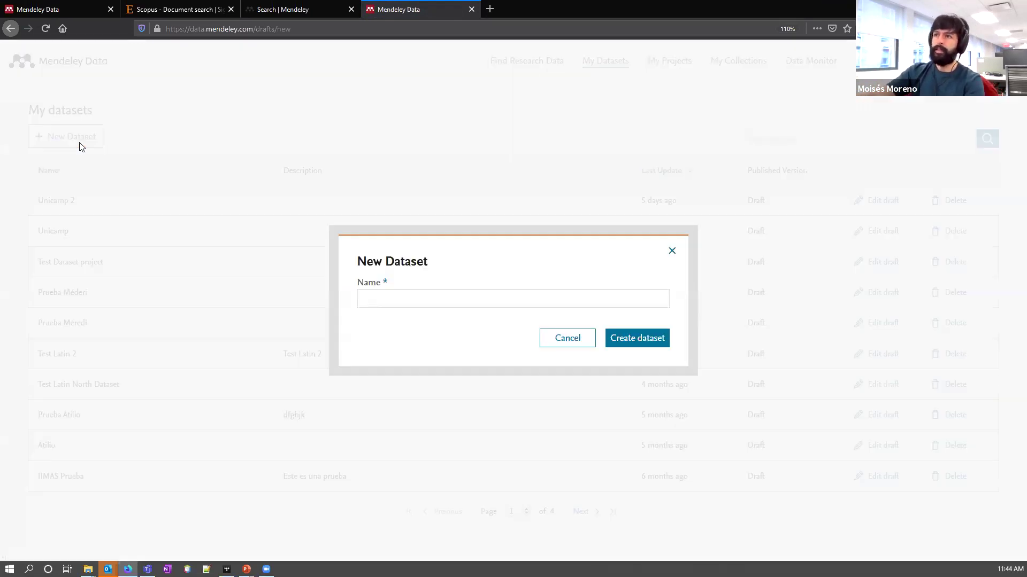
left_click(444, 303)
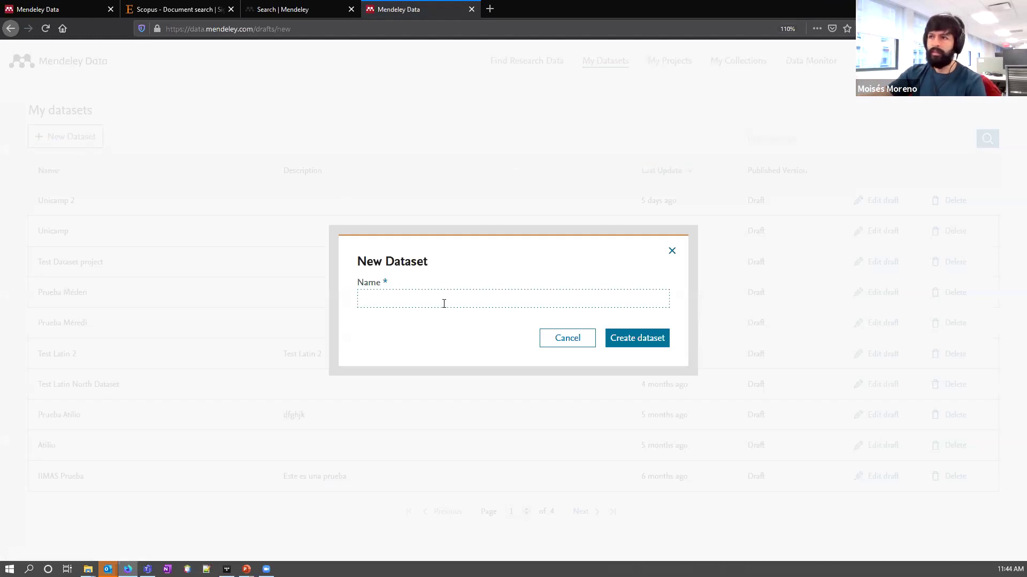
left_click(449, 301)
type("E")
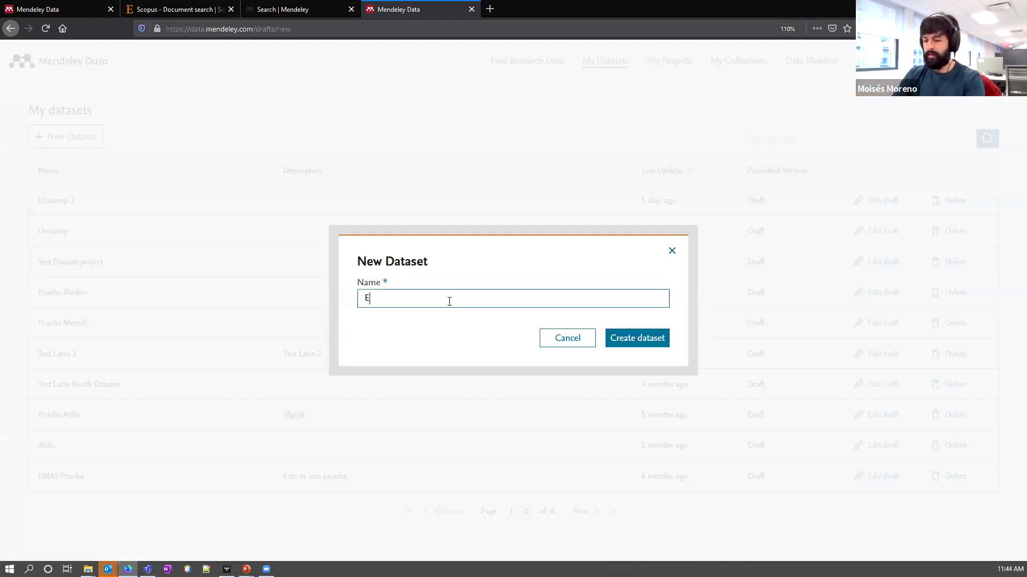
type("lsevier Live")
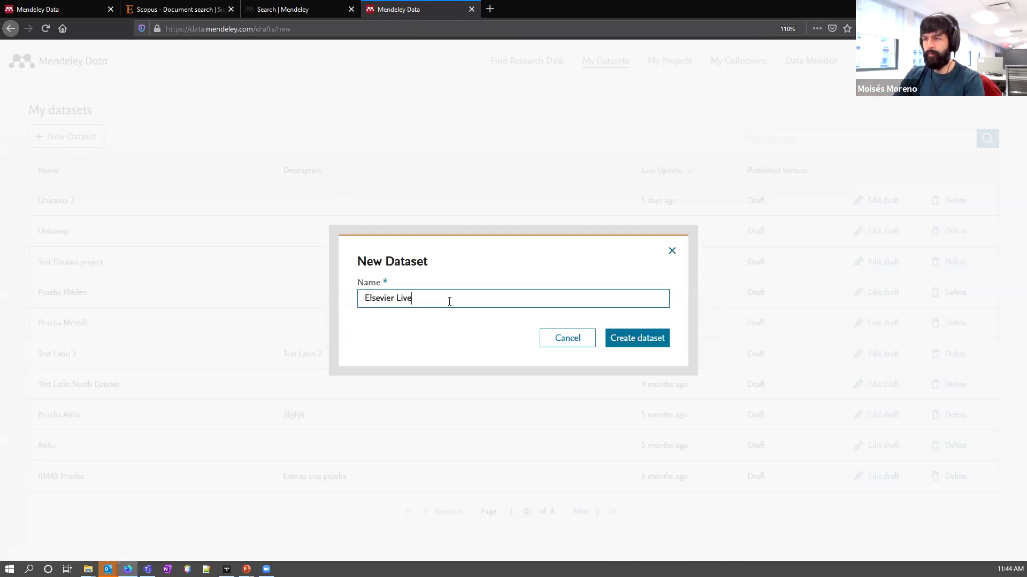
left_click(653, 344)
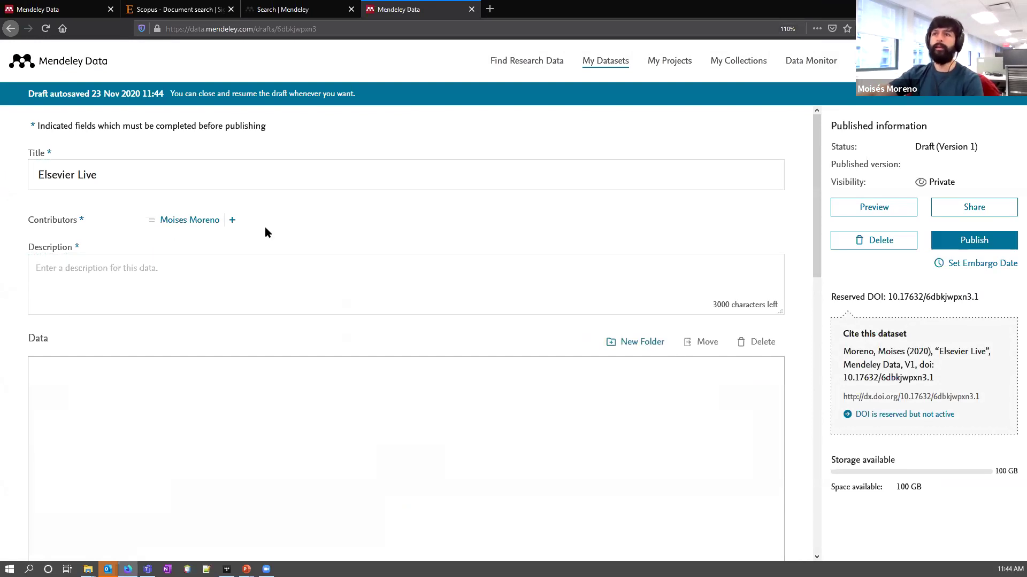
Check the existing contributor's details and the guidance for the dataset's Description field.
left_click(190, 221)
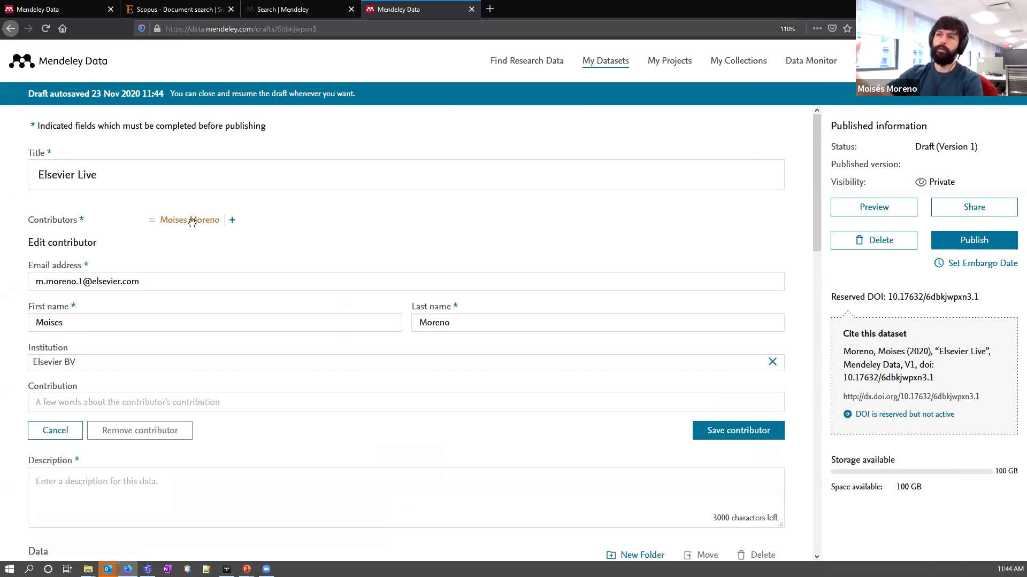
left_click(192, 221)
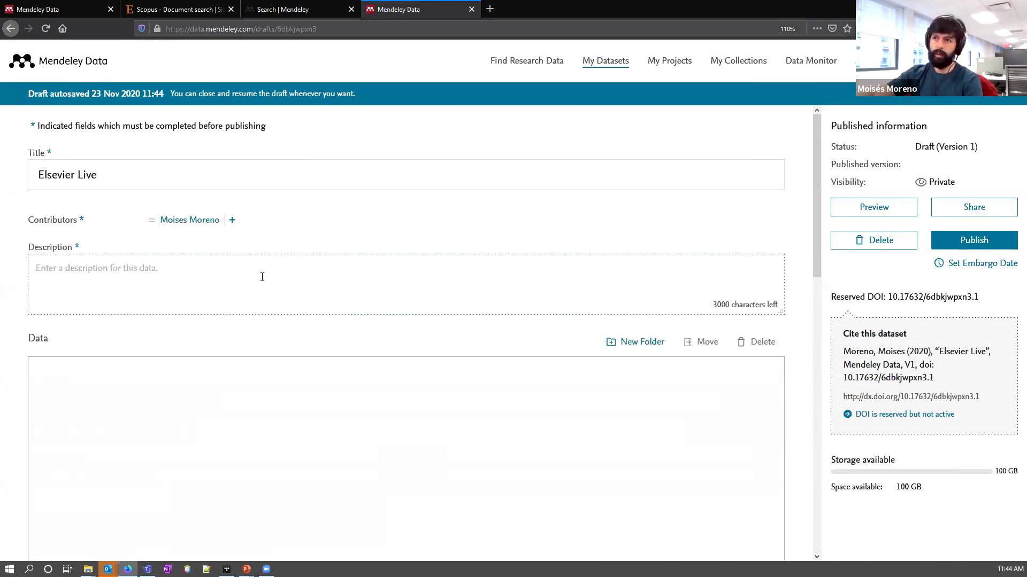
left_click(122, 283)
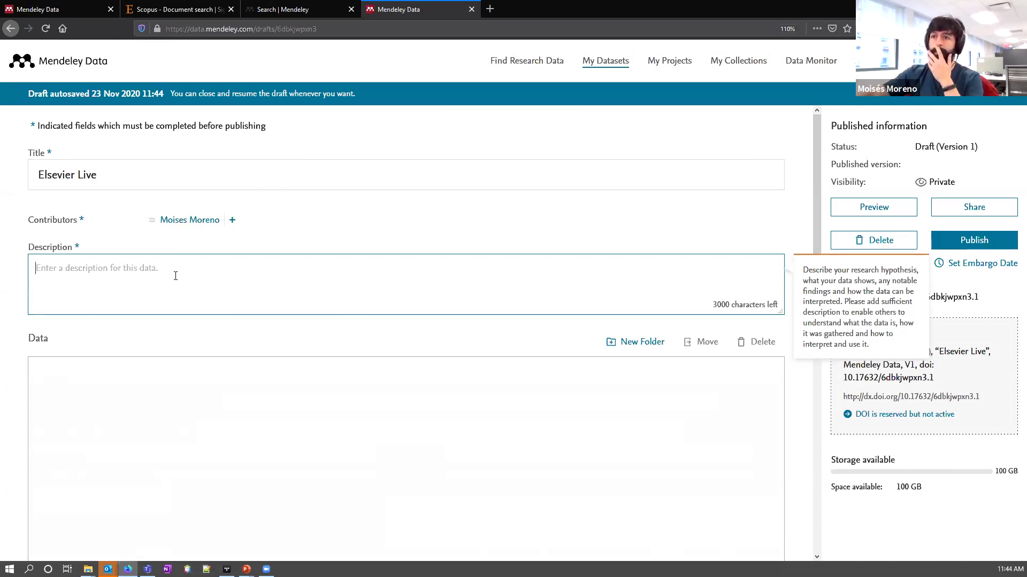
Add a new folder to the dataset's Data section and name it "Análisis".
scroll(175, 276, "down", 5)
scroll(344, 409, "up", 1)
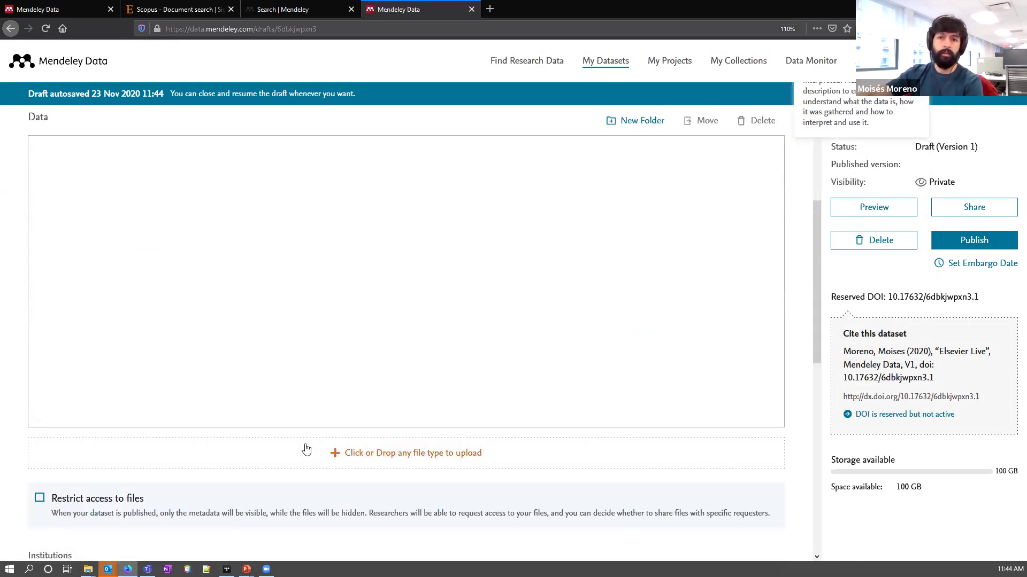
mouse_move(88, 570)
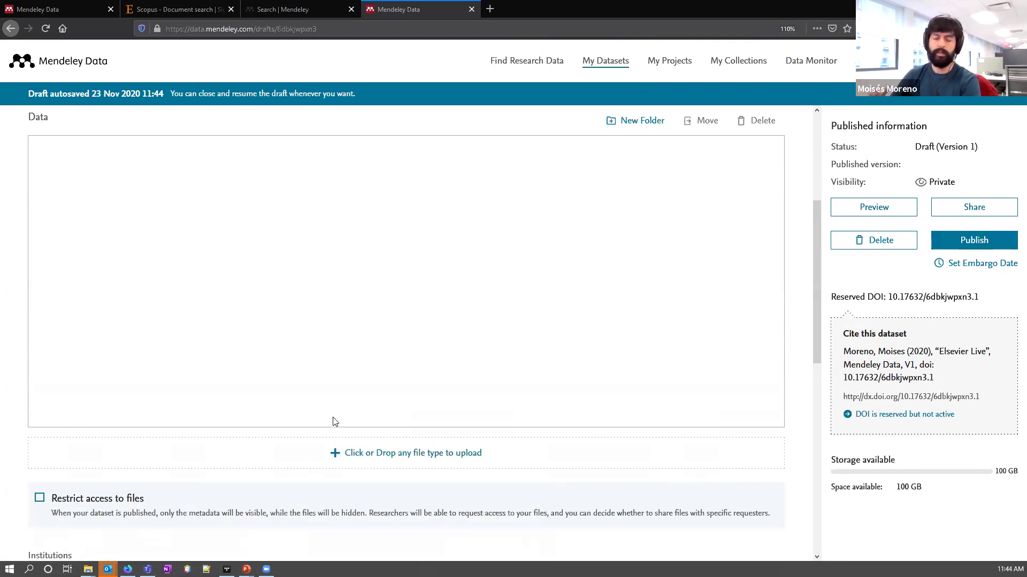
scroll(357, 408, "up", 2)
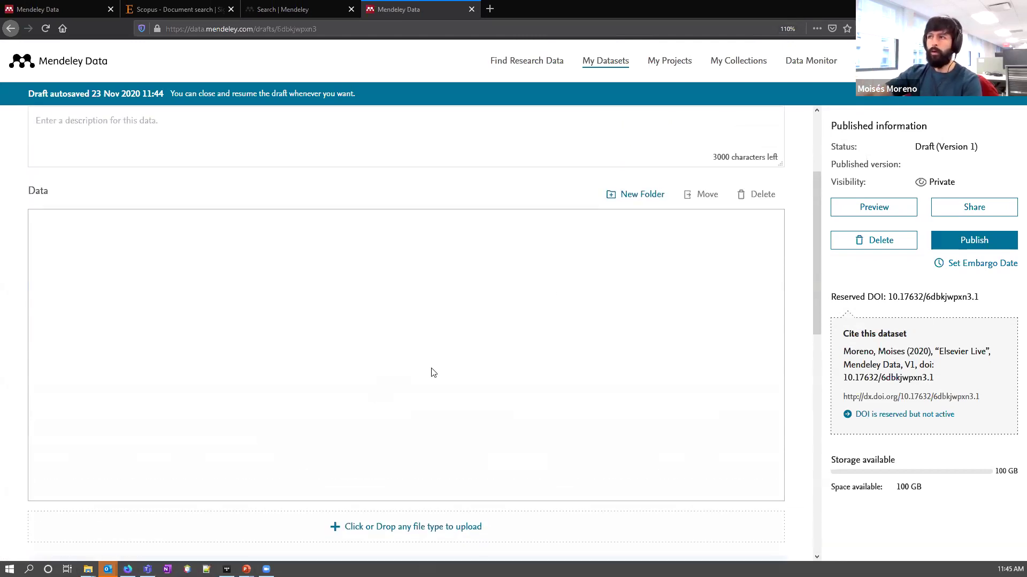
left_click(624, 198)
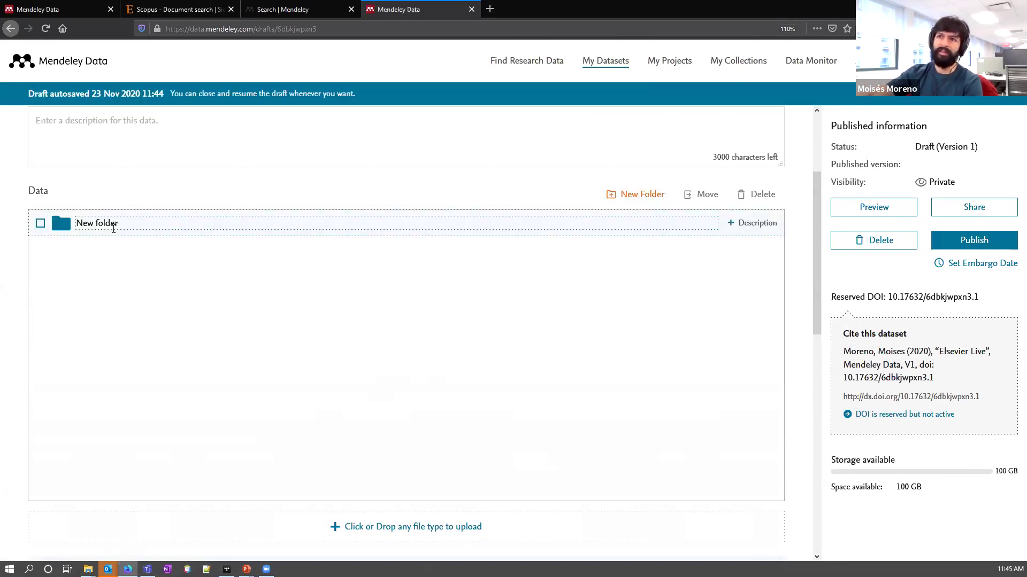
left_click_drag(124, 225, 54, 222)
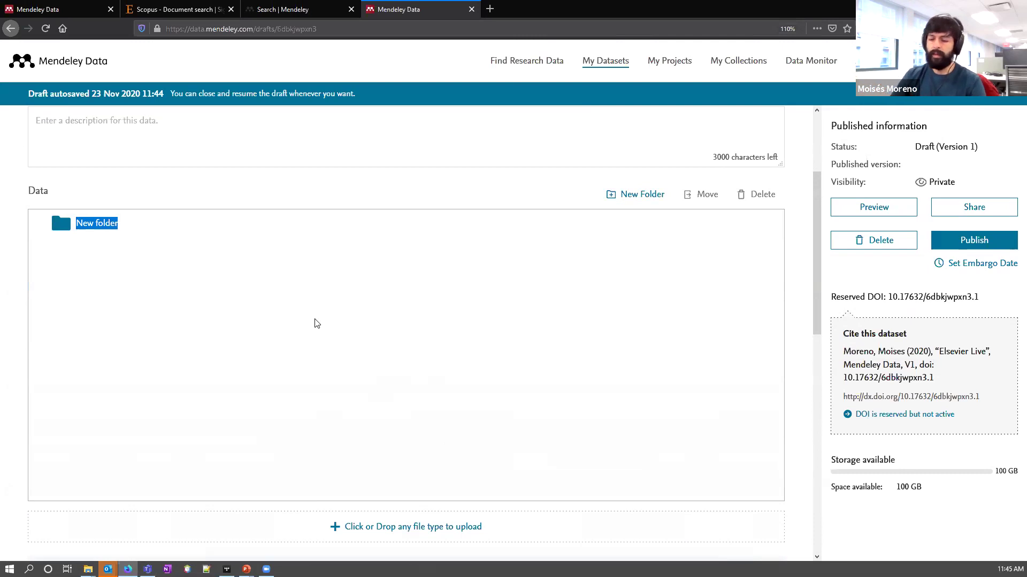
type("Repos")
key("BackSpace")
key("BackSpace")
key("BackSpace")
key("BackSpace")
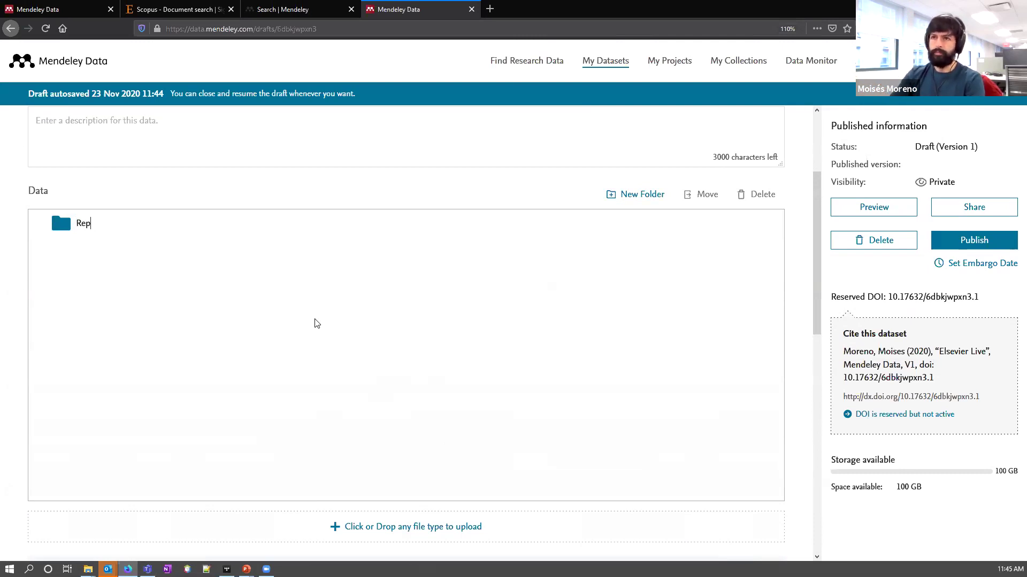
key("BackSpace")
type("An")
type("á")
key("BackSpace")
type("álisis")
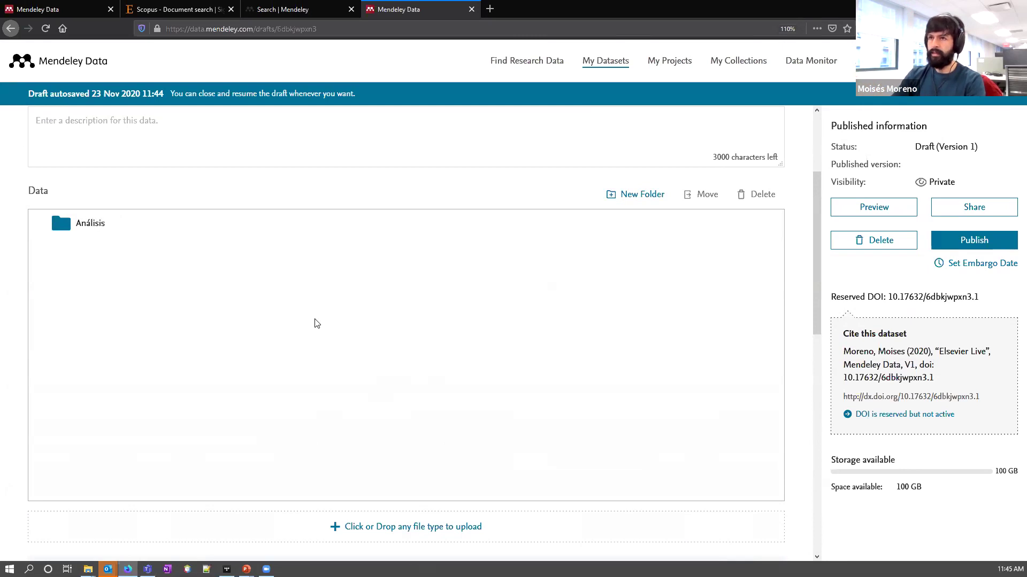
key("Return")
Add a second folder to the Data section and name it "Datos".
left_click(658, 195)
double_click(107, 250)
key("BackSpace")
key("BackSpace")
key("BackSpace")
key("BackSpace")
key("BackSpace")
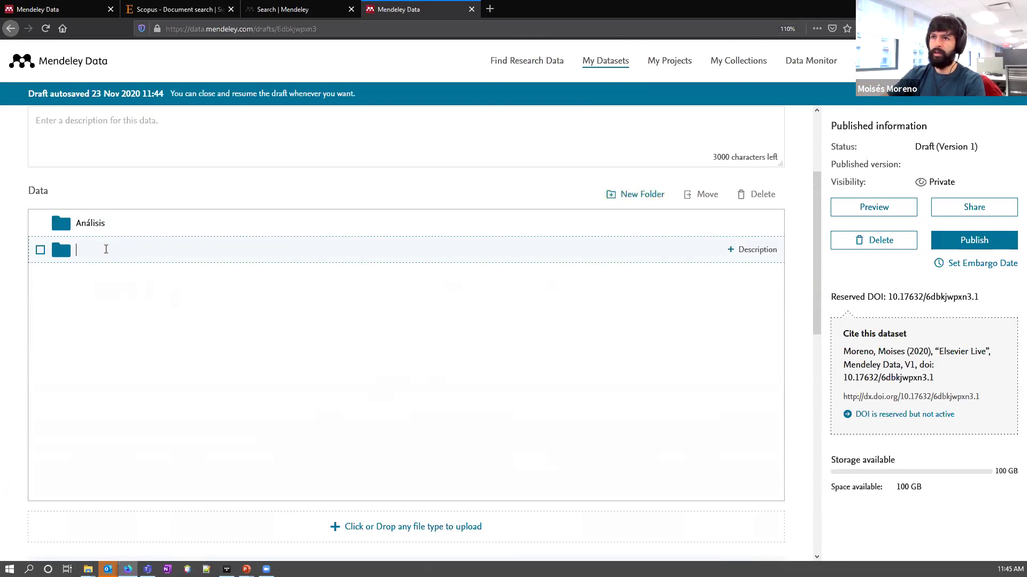
type("Datos")
key("Return")
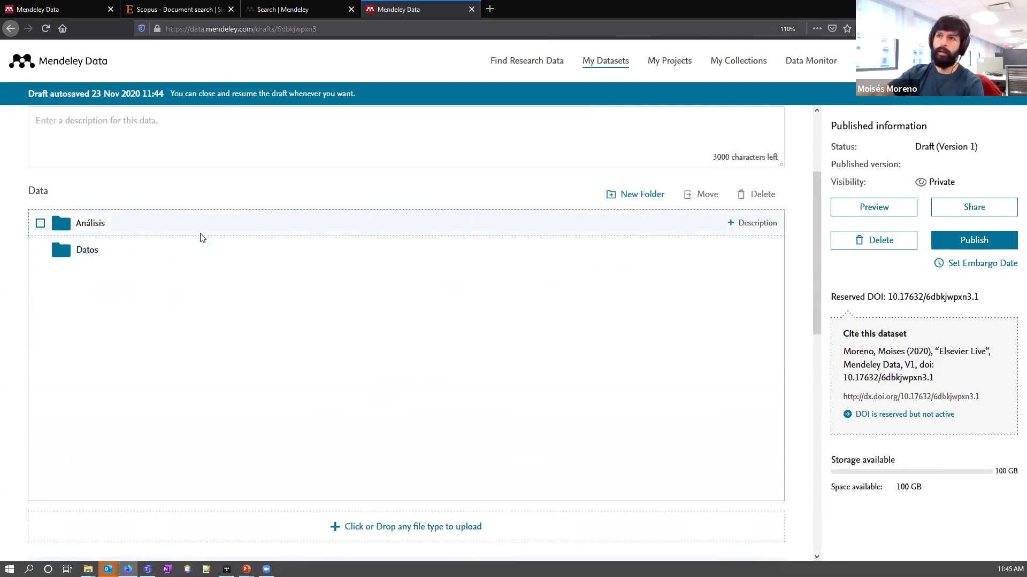
Add the description "Resultados de mi investigación" to the Análisis folder.
left_click(746, 223)
left_click(486, 266)
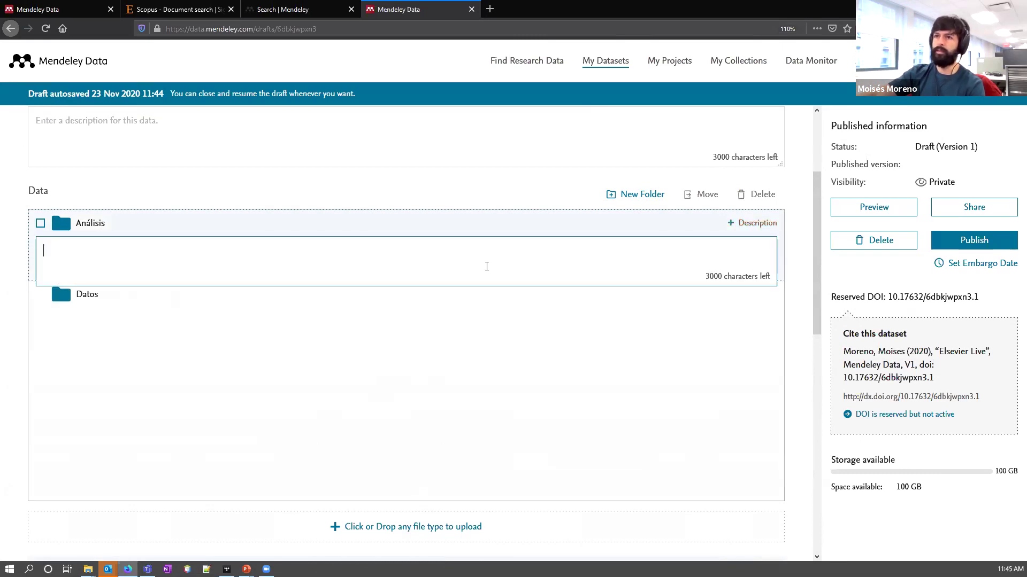
type("Result")
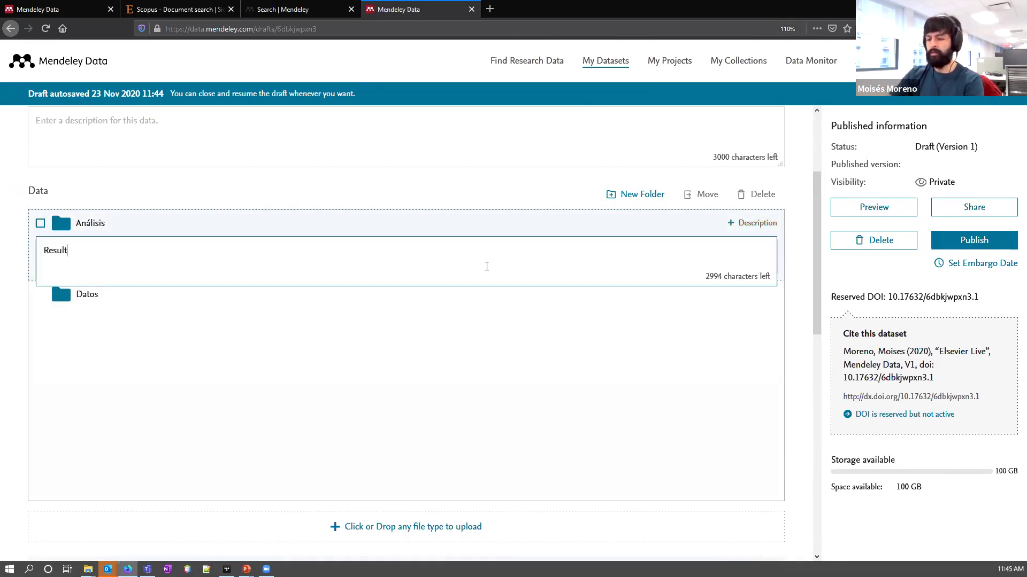
type("ados de mi inv")
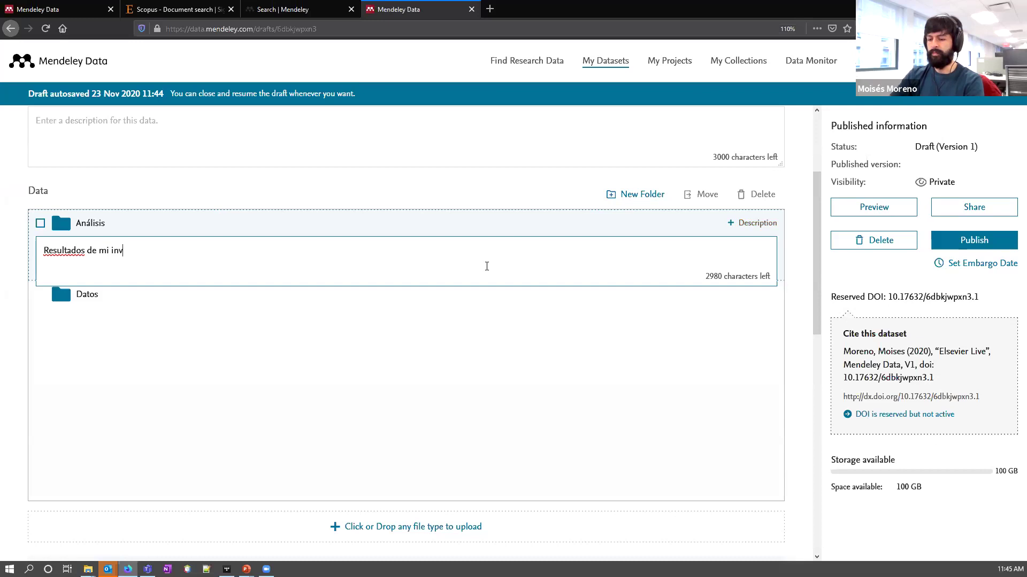
type("estigación")
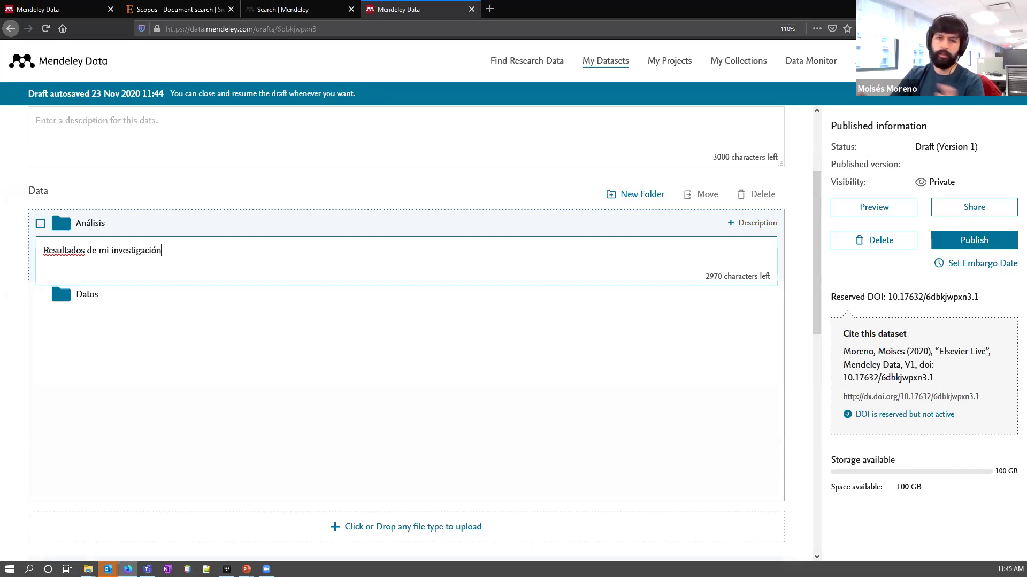
left_click(342, 409)
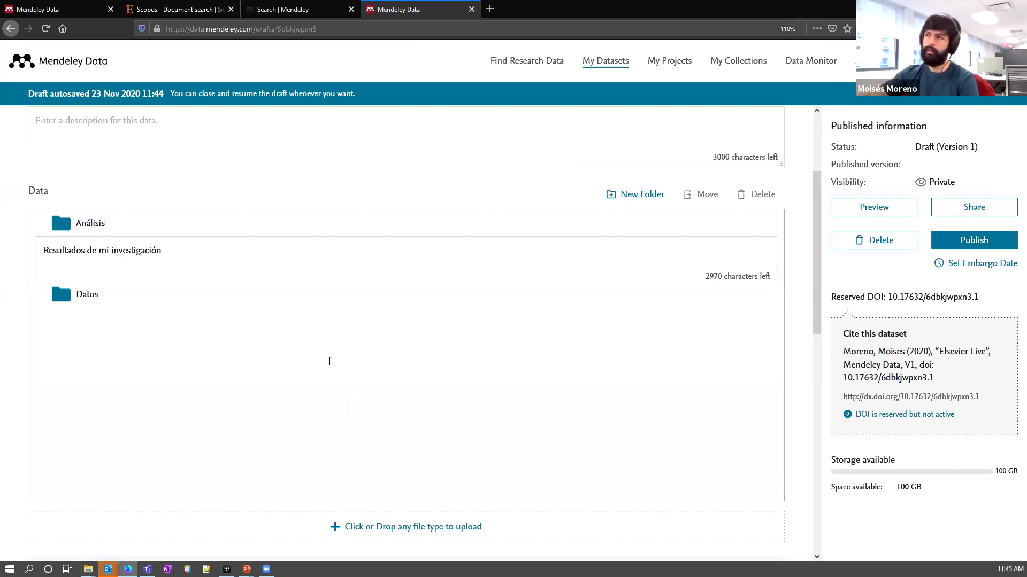
Examine the option for restricting access to the dataset's files and its explanation.
mouse_move(71, 237)
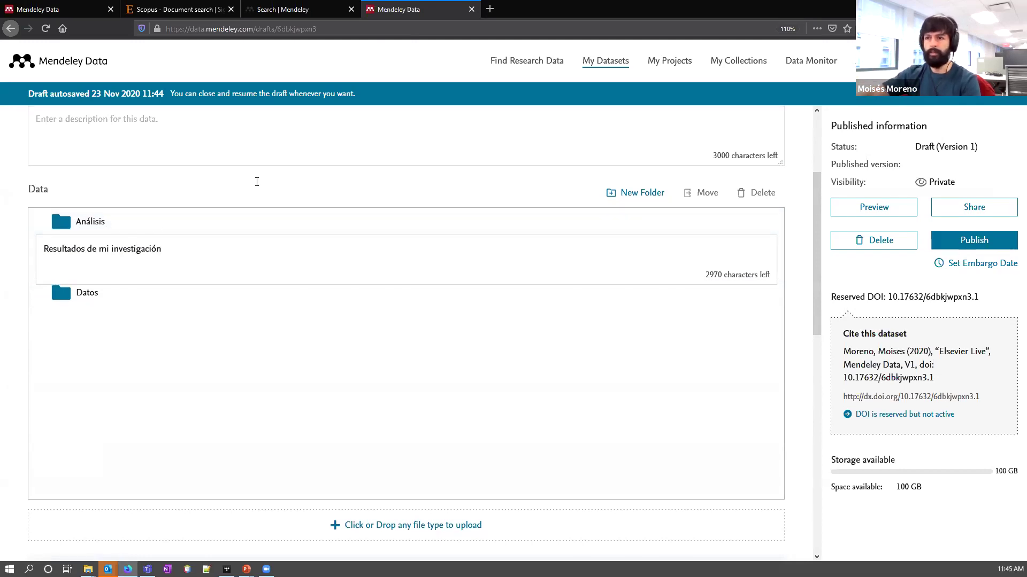
scroll(427, 264, "down", 5)
left_click_drag(57, 279, 760, 295)
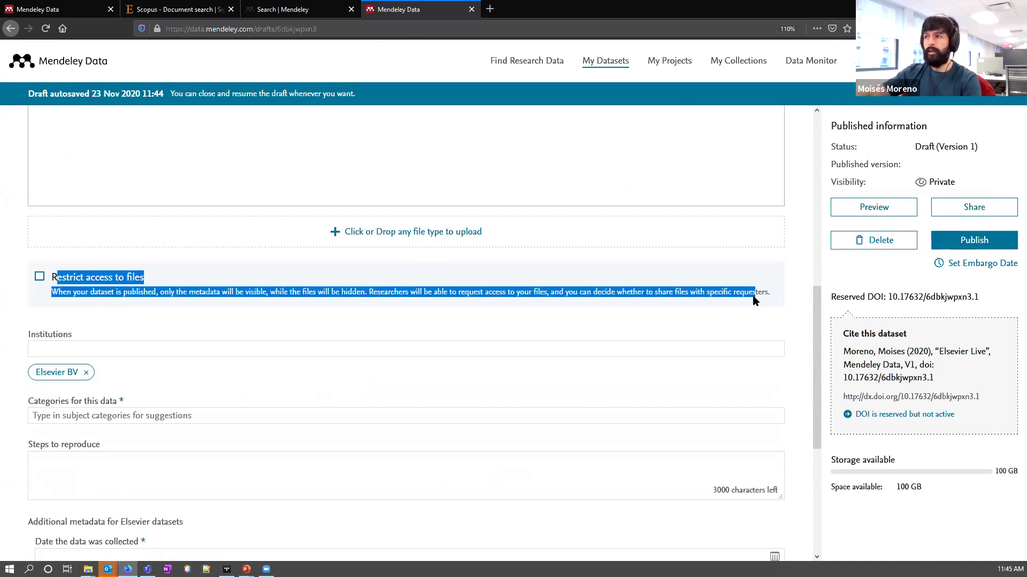
left_click(759, 295)
left_click(40, 277)
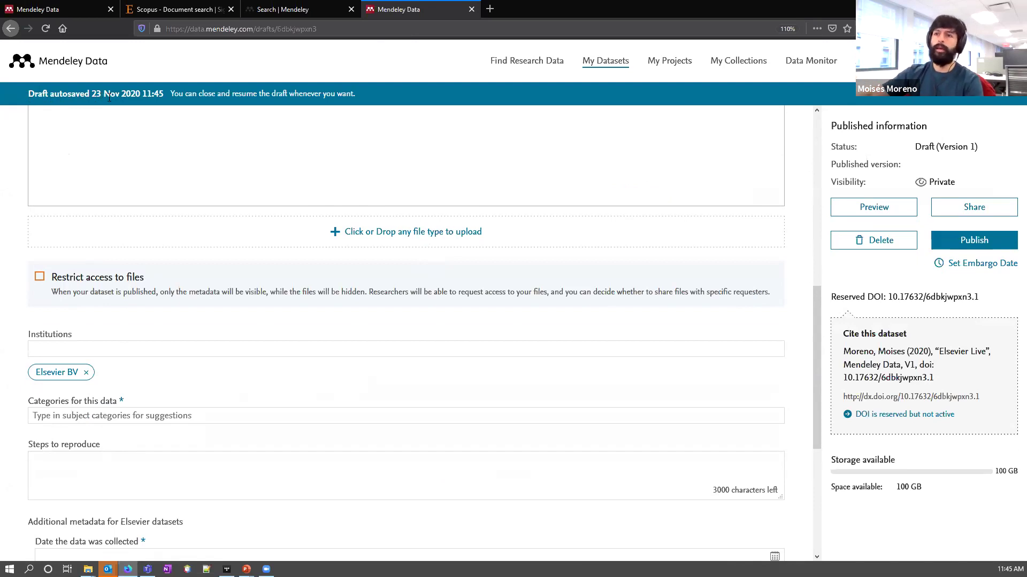
Examine the additional metadata section and the guidance for the Steps to reproduce and Categories fields.
scroll(291, 422, "down", 3)
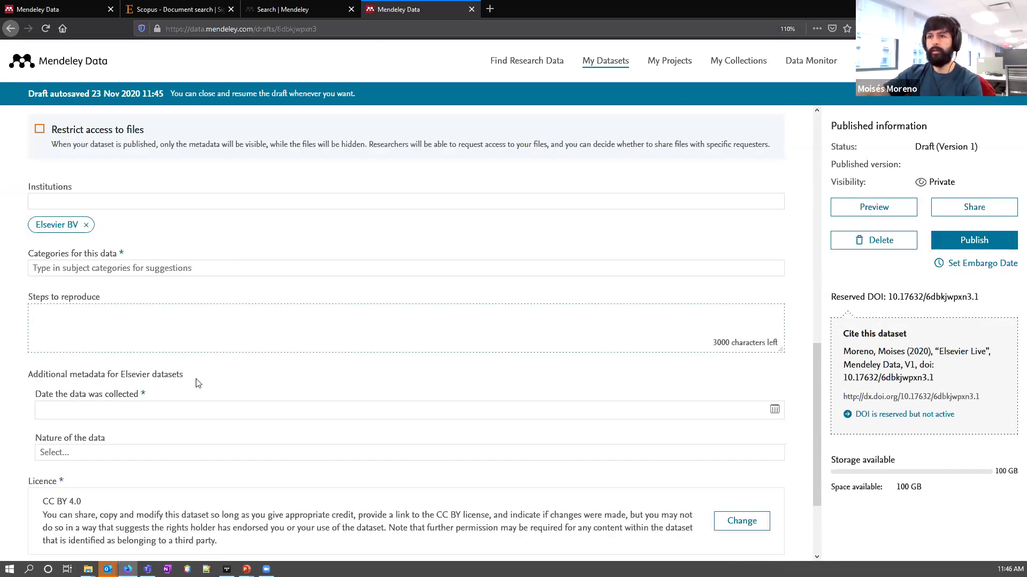
left_click_drag(27, 376, 171, 380)
left_click(171, 379)
left_click(117, 322)
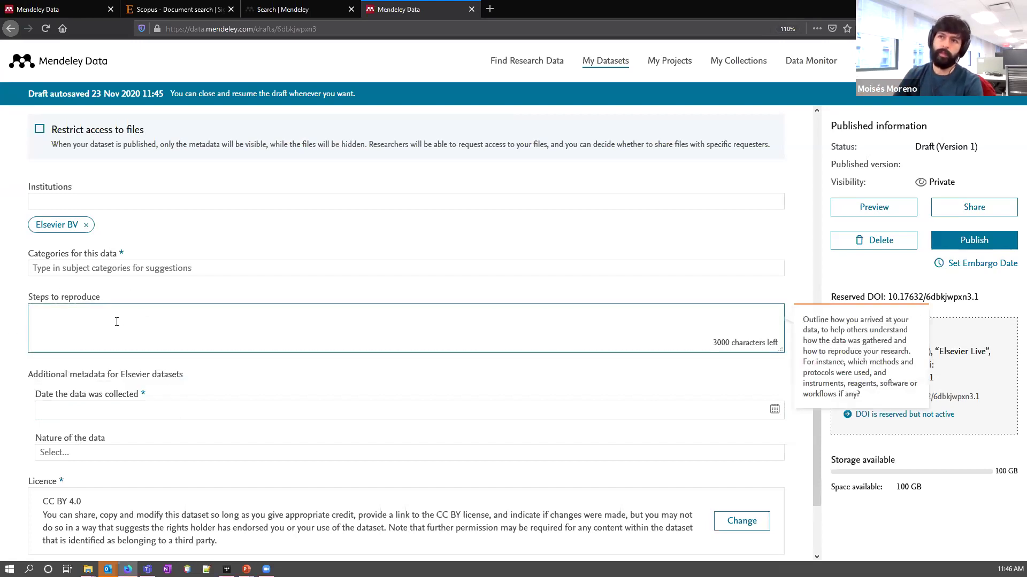
left_click(207, 268)
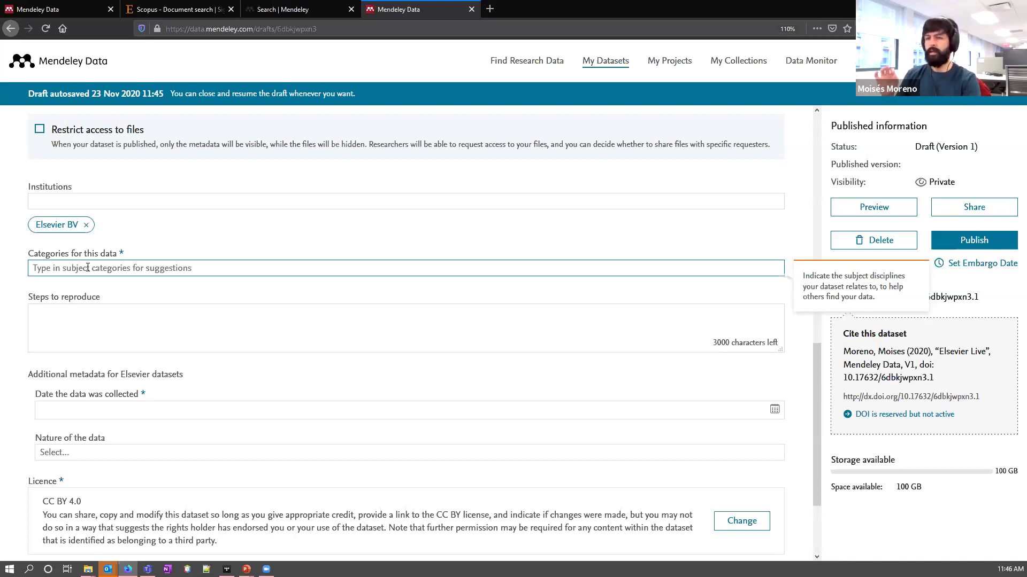
Review the licences offered for data, software and hardware, and change the dataset's licence to CC BY NC 3.0.
scroll(214, 407, "down", 2)
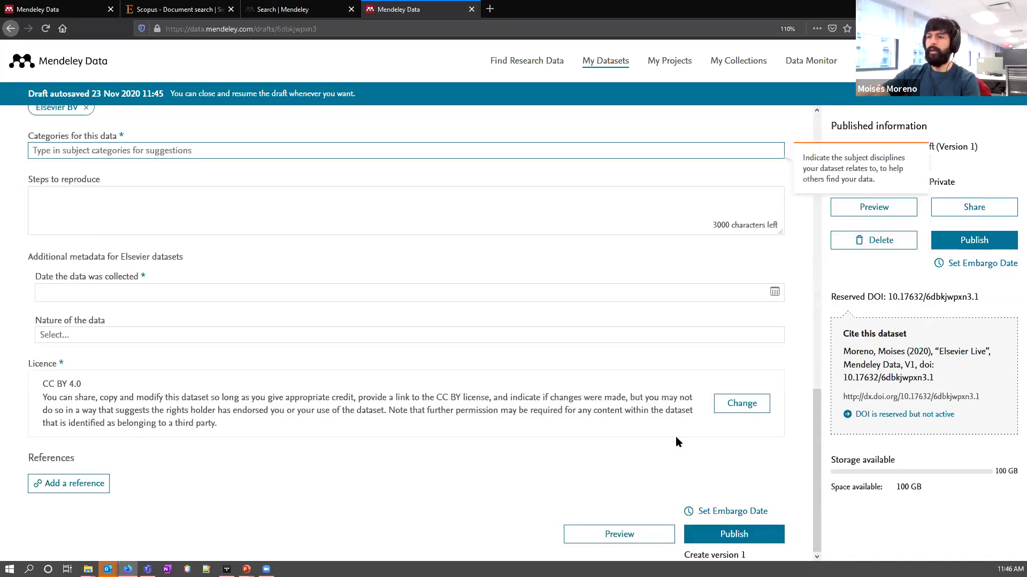
left_click(742, 404)
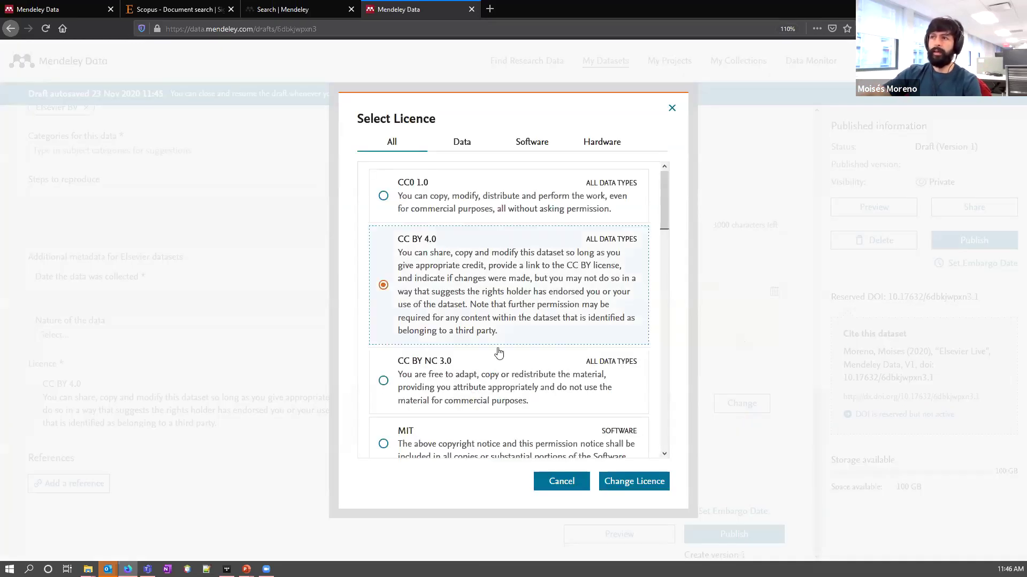
left_click(463, 144)
left_click(521, 147)
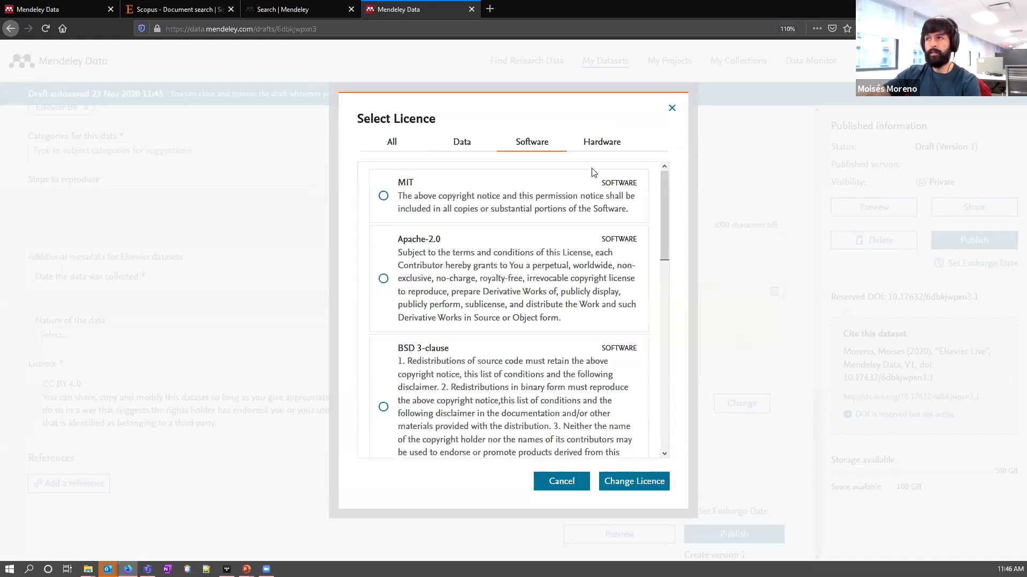
left_click(603, 146)
left_click(465, 200)
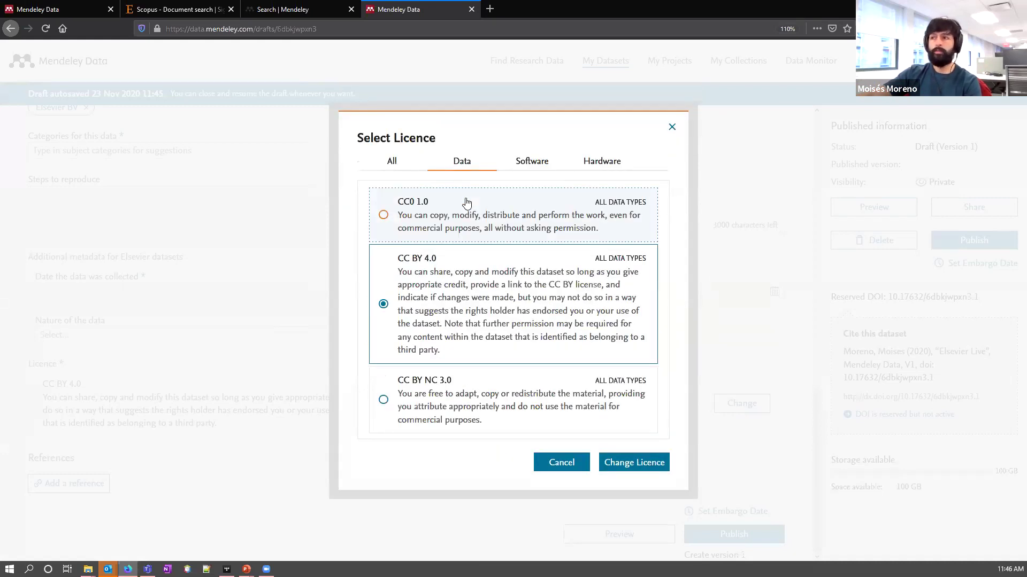
left_click(483, 404)
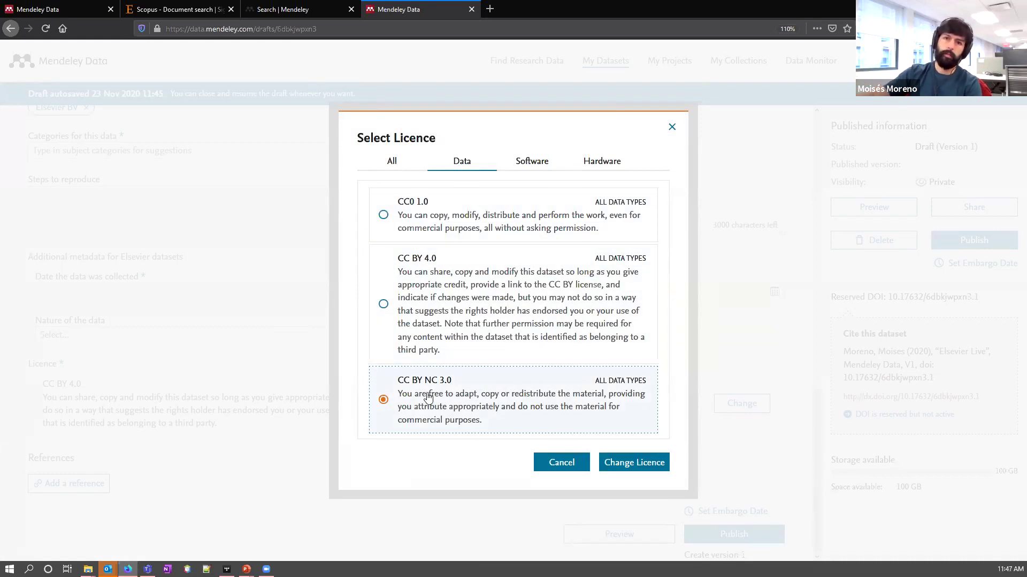
left_click(647, 469)
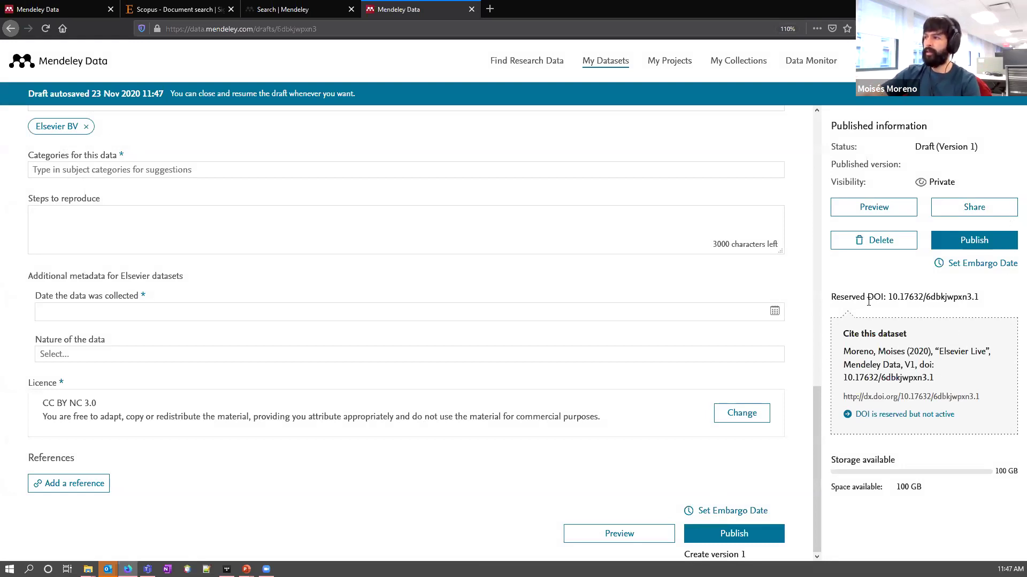
Examine the draft's reserved DOI and the embargo date options, leaving the embargo unset.
left_click_drag(888, 296, 981, 298)
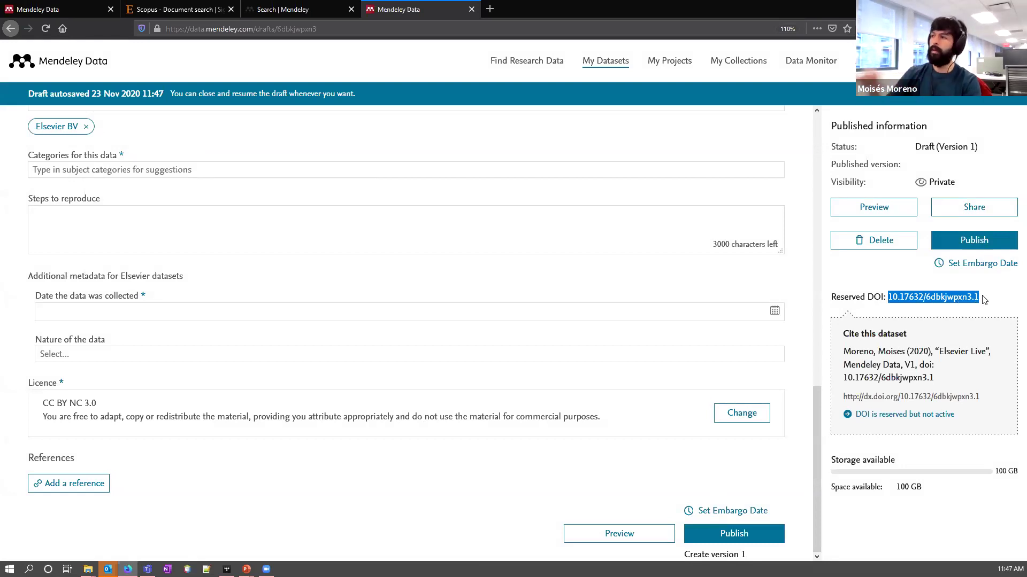
left_click(910, 307)
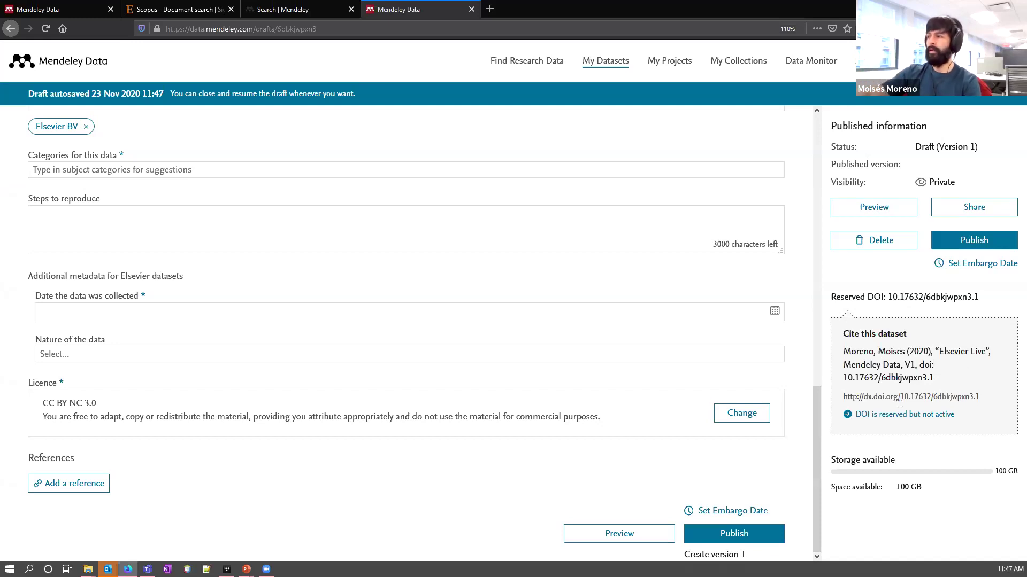
left_click(965, 263)
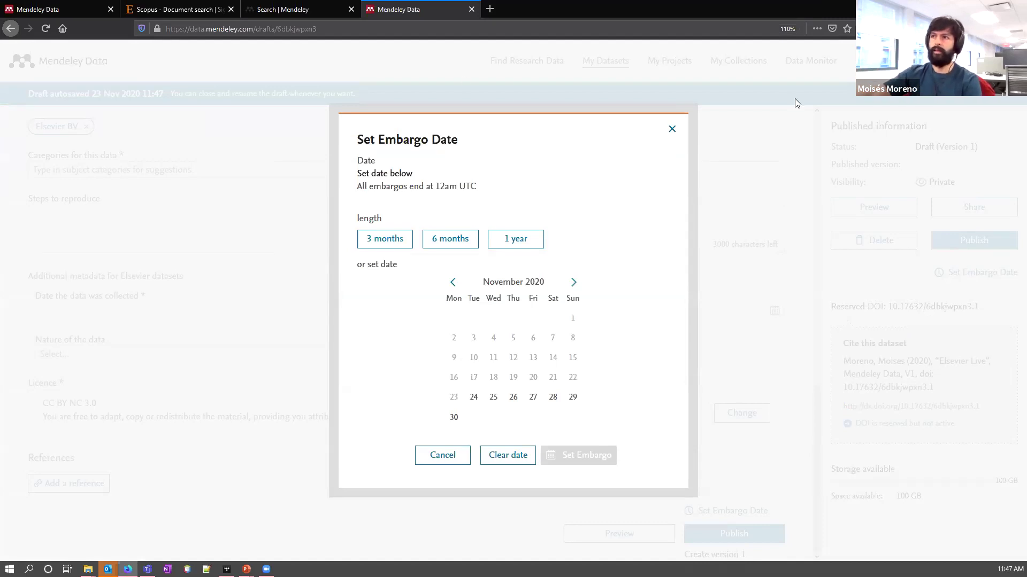
left_click(672, 130)
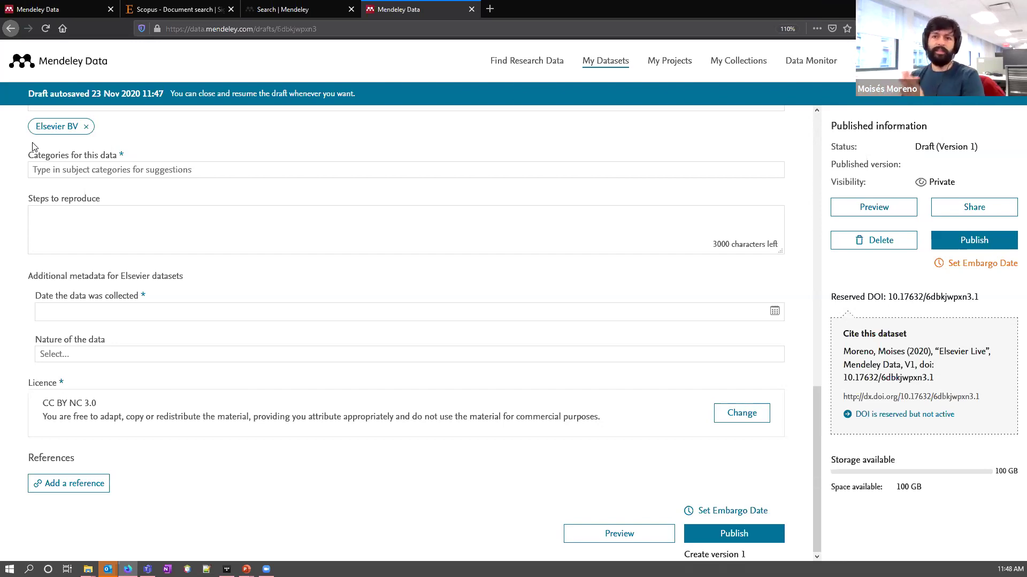
Return to the Mendeley Data home page and search the research data for the recent query "car advertisement".
scroll(165, 144, "up", 10)
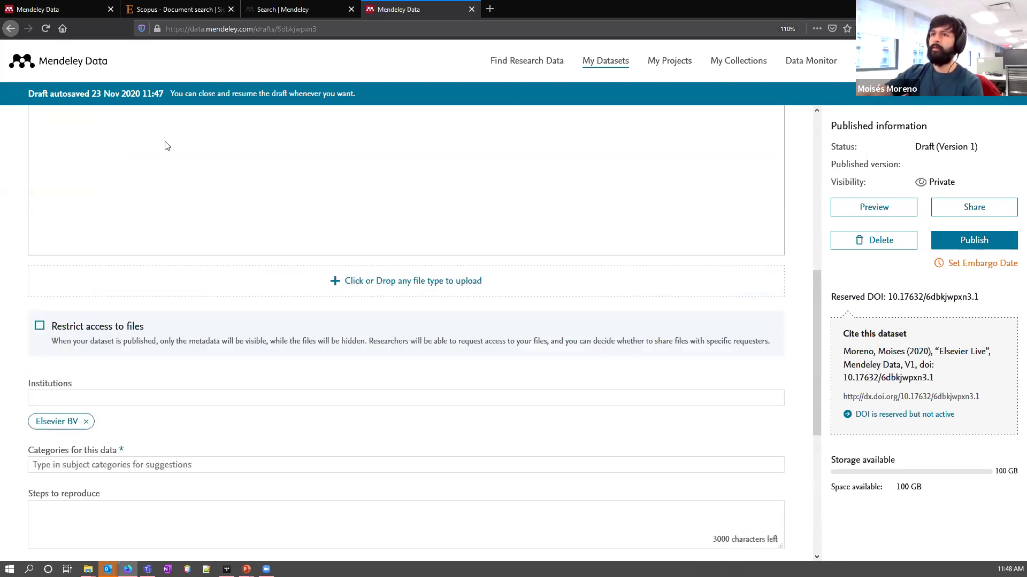
left_click(66, 64)
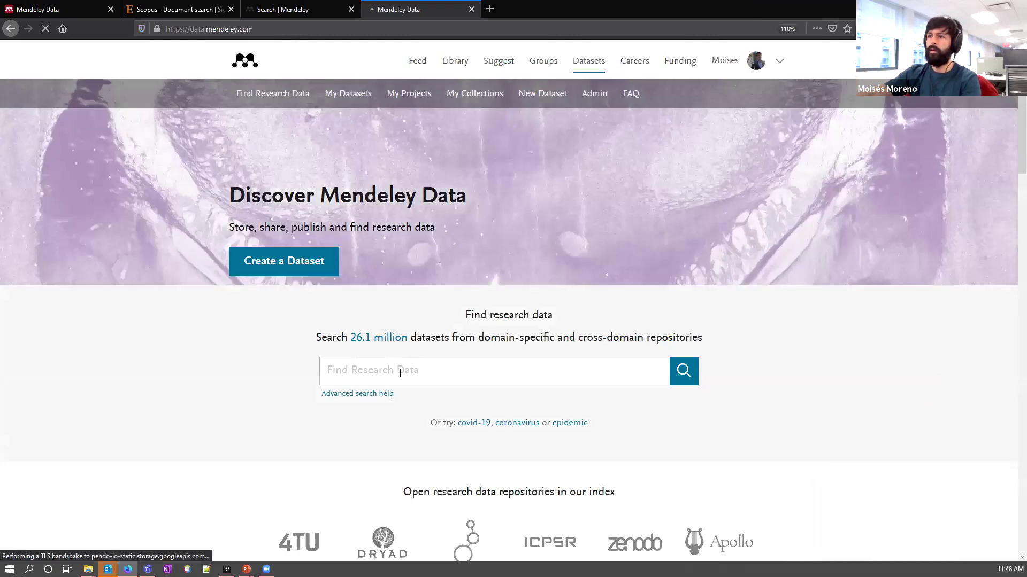
left_click(400, 371)
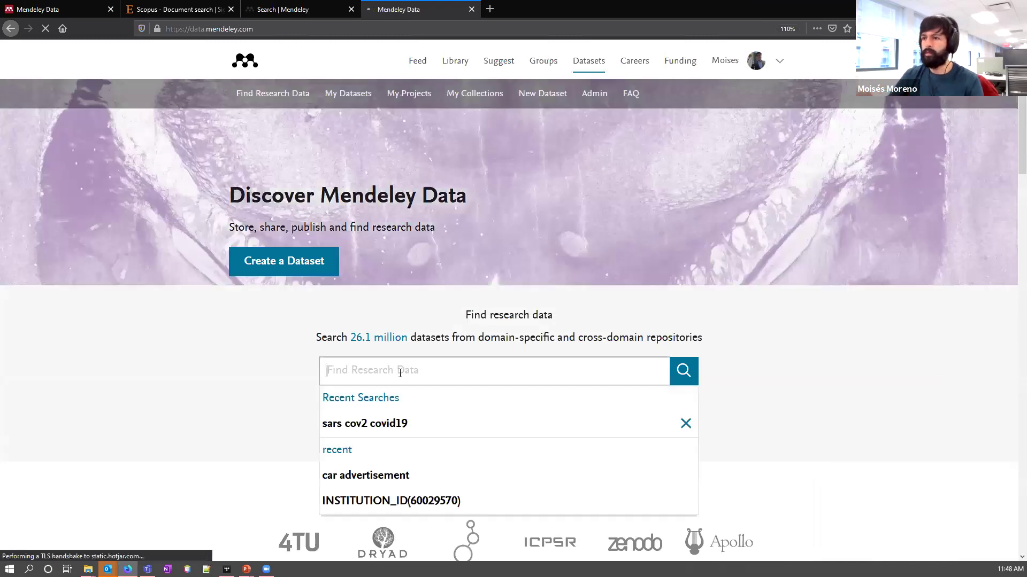
key("Down")
key("Down")
key("Down")
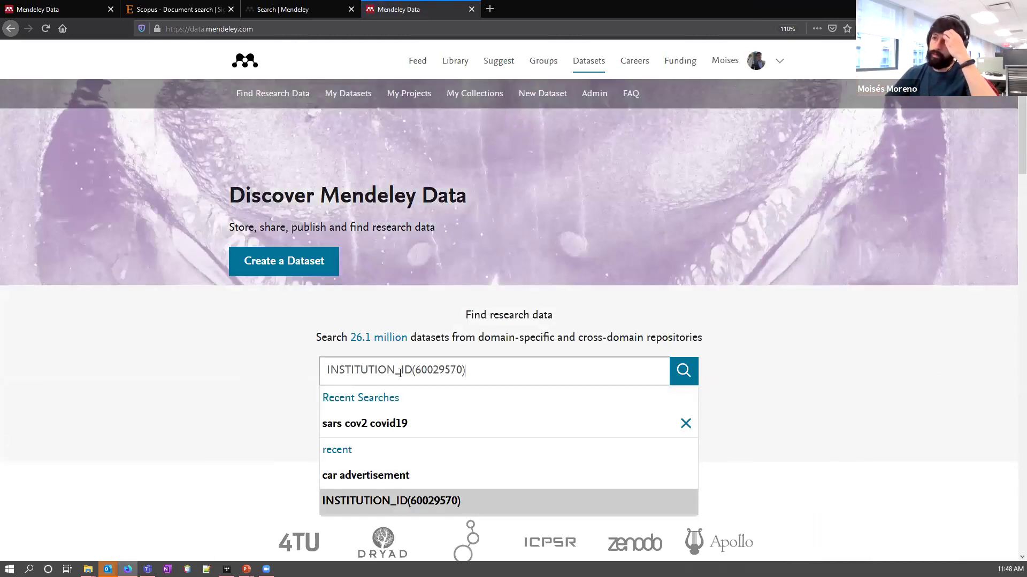
key("Up")
key("Return")
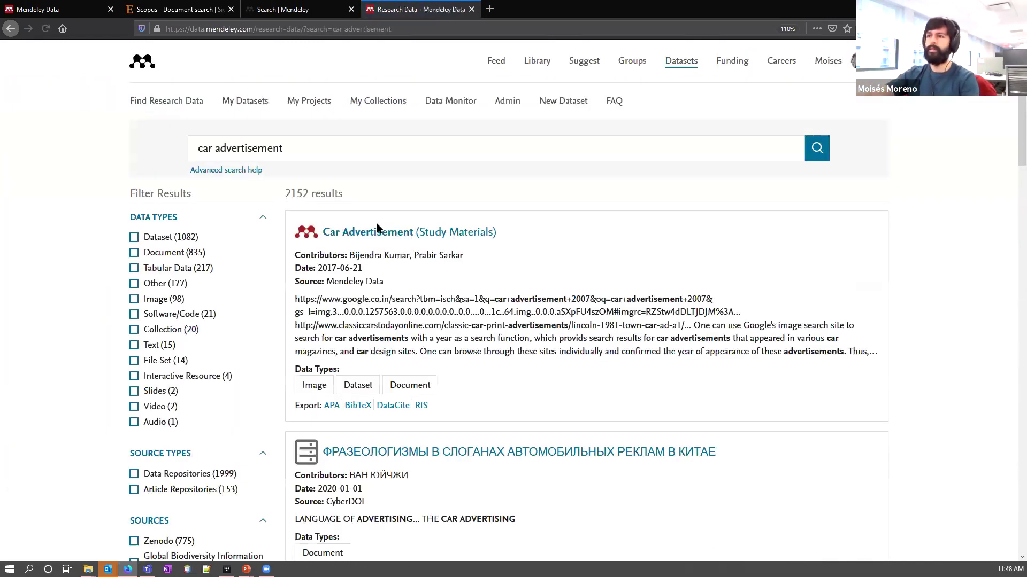
Open the full record of the "Car Advertisement (Study Materials)" dataset and examine its previous versions, licence and related links.
left_click(384, 237)
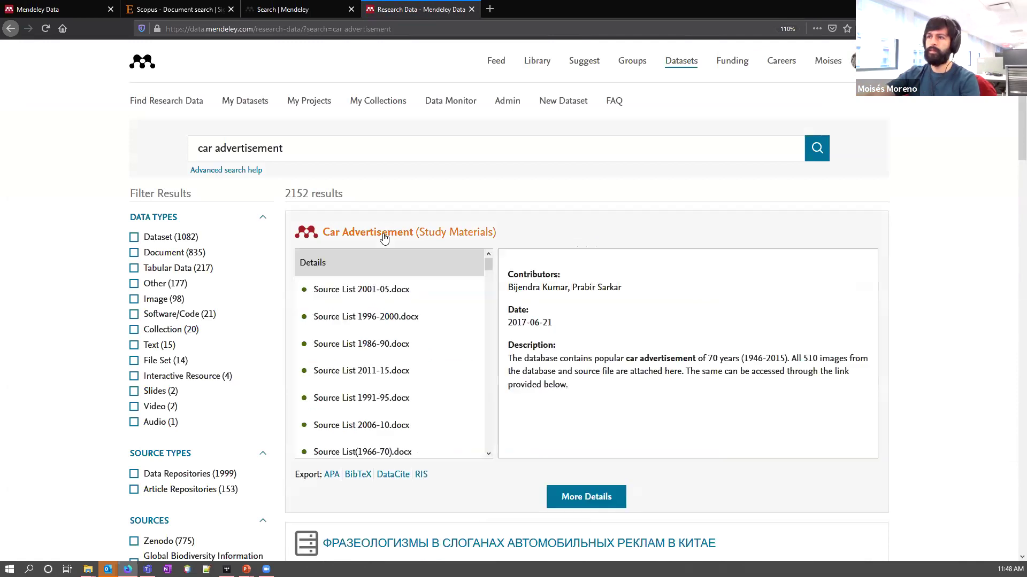
left_click(586, 507)
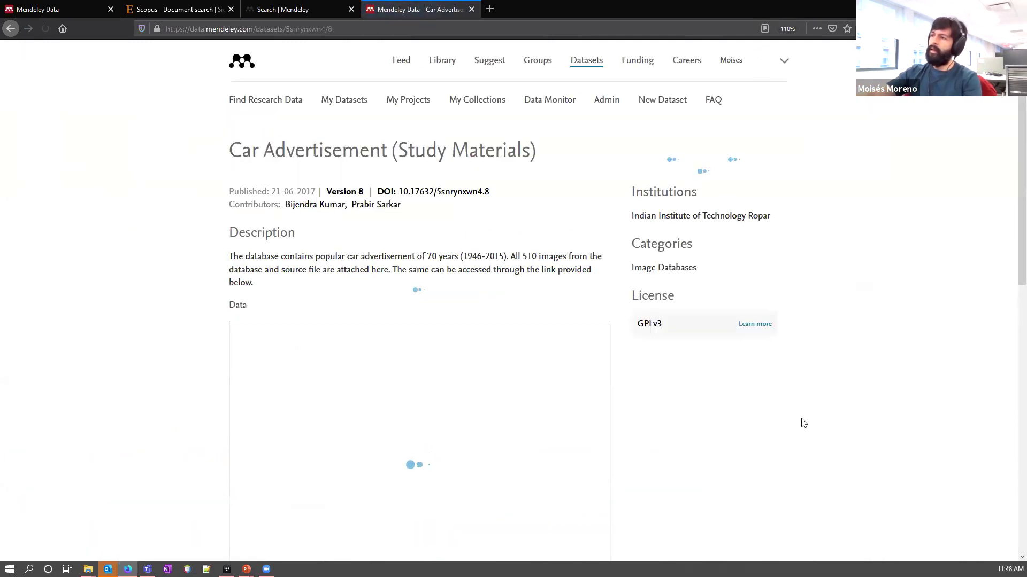
scroll(898, 427, "down", 2)
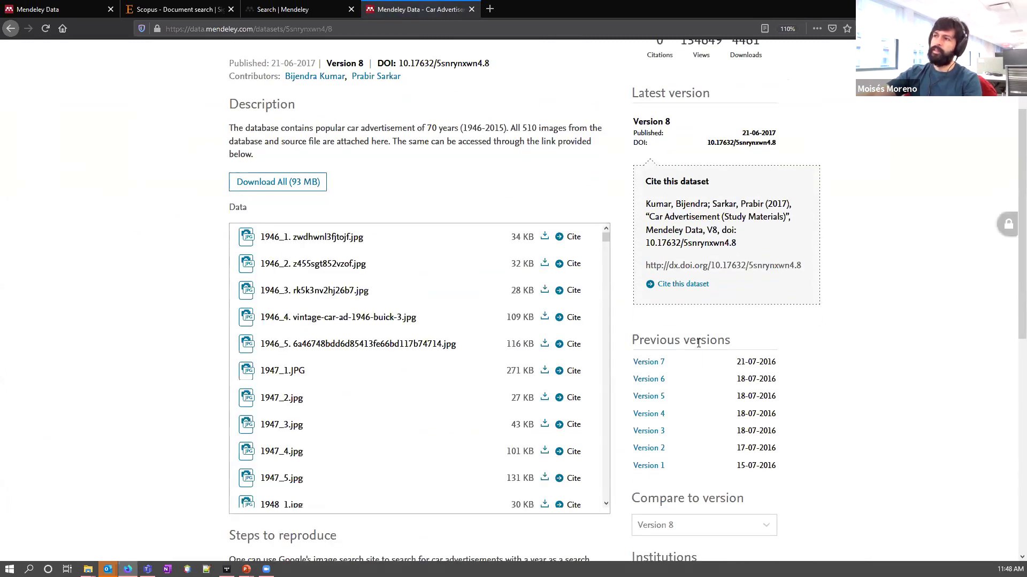
scroll(685, 449, "up", 1)
scroll(682, 428, "down", 1)
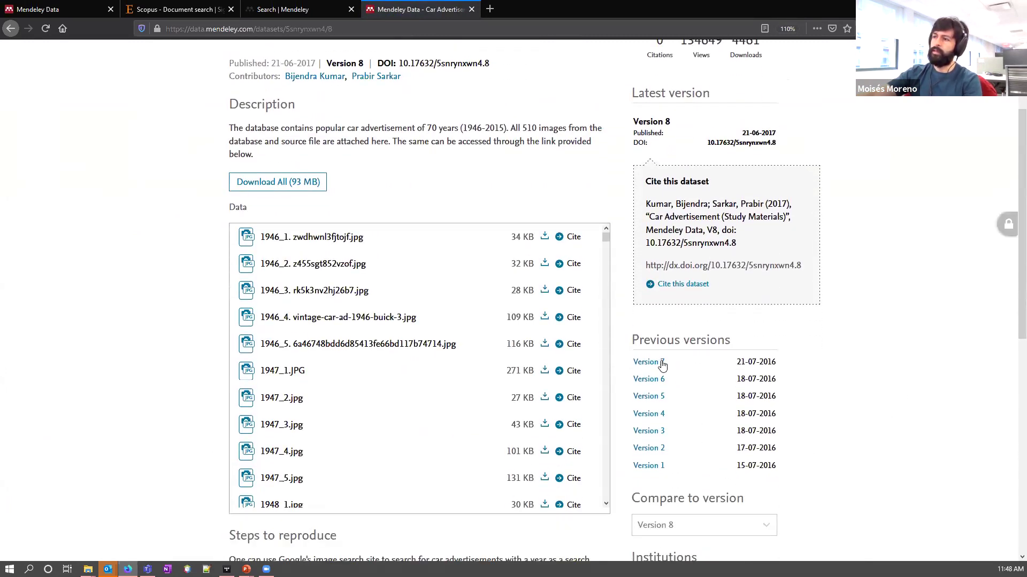
scroll(659, 428, "down", 2)
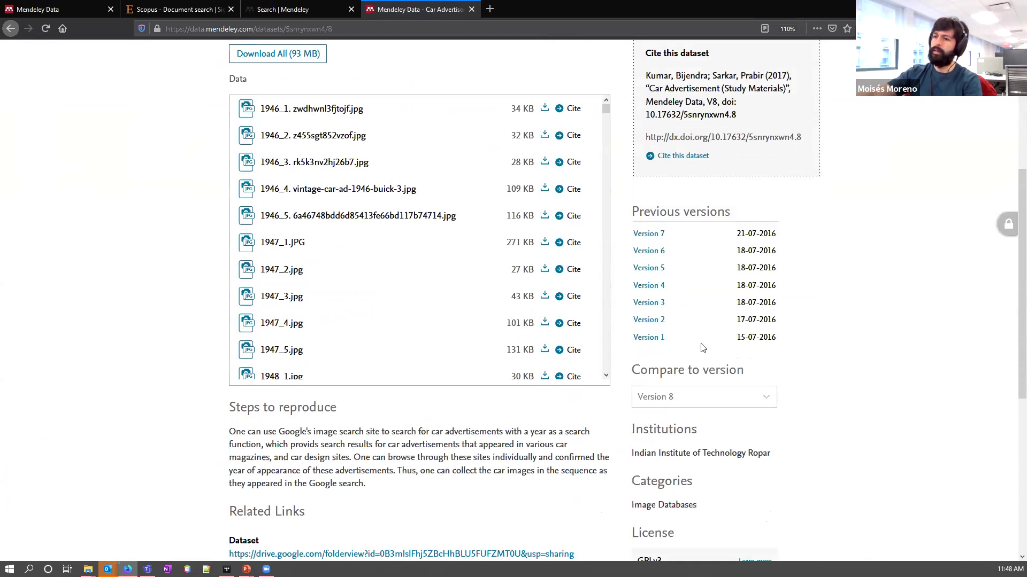
scroll(692, 326, "down", 4)
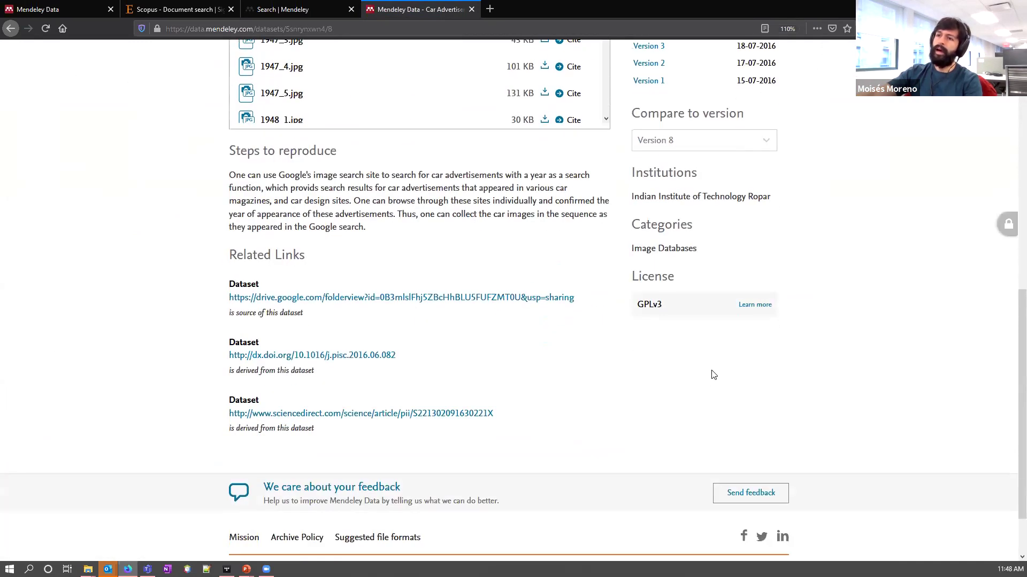
left_click_drag(231, 256, 530, 431)
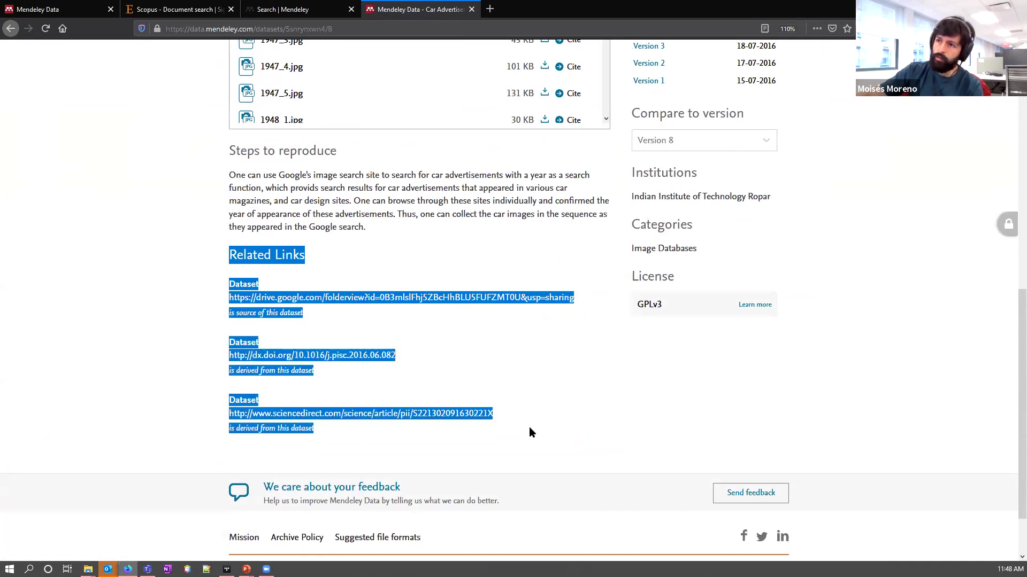